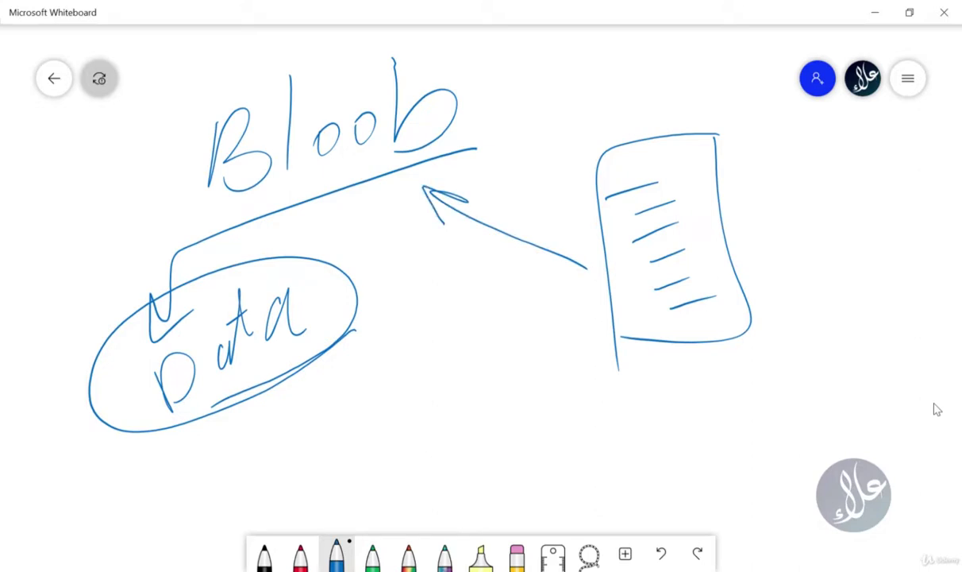
Draw an underlined X with a few surrounding strokes and an arrowhead below the document sketch.
mouse_move(662, 390)
left_mouse_down()
mouse_move(737, 366)
mouse_move(718, 367)
left_mouse_up()
left_click_drag(631, 386, 600, 438)
left_click_drag(602, 403, 653, 434)
left_click_drag(635, 449, 655, 447)
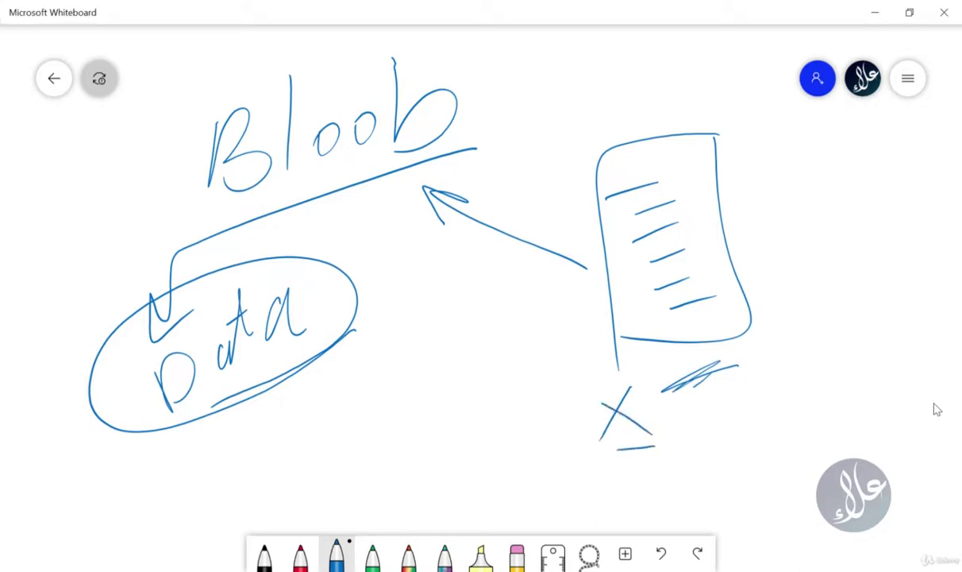
mouse_move(537, 410)
left_mouse_down()
mouse_move(565, 436)
mouse_move(619, 365)
mouse_move(604, 448)
left_mouse_up()
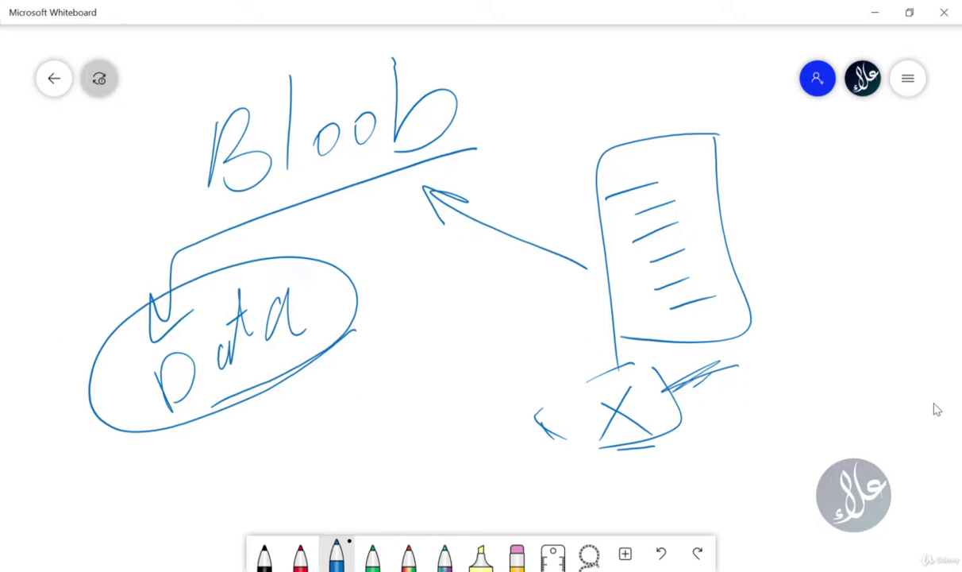
mouse_move(714, 362)
left_mouse_down()
mouse_move(590, 451)
mouse_move(625, 174)
mouse_move(363, 223)
mouse_move(283, 313)
mouse_move(153, 333)
mouse_move(595, 108)
mouse_move(435, 145)
mouse_move(760, 305)
mouse_move(615, 121)
mouse_move(623, 226)
mouse_move(276, 252)
left_mouse_up()
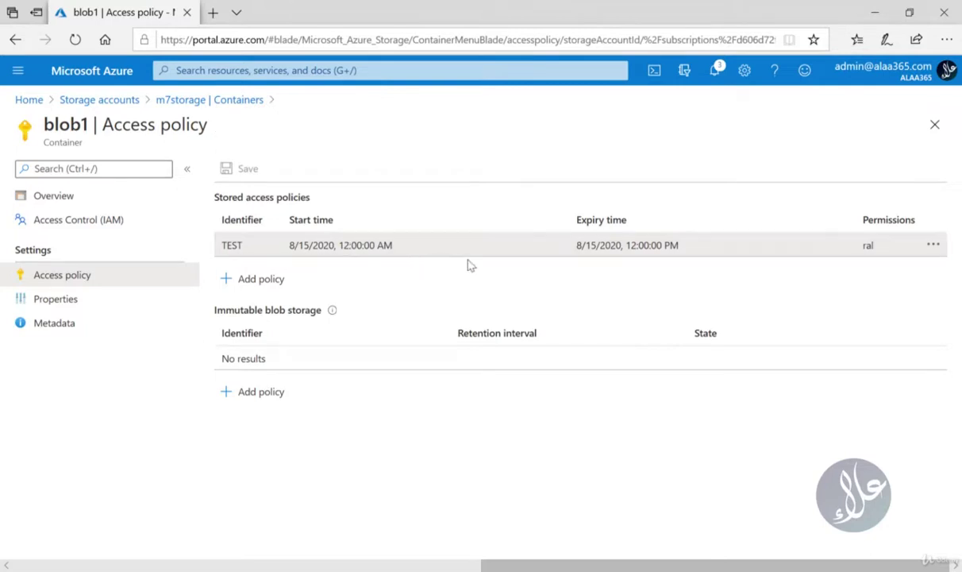
View the actions available for blob1's TEST stored access policy, and return to the m7storage container list.
left_click(936, 248)
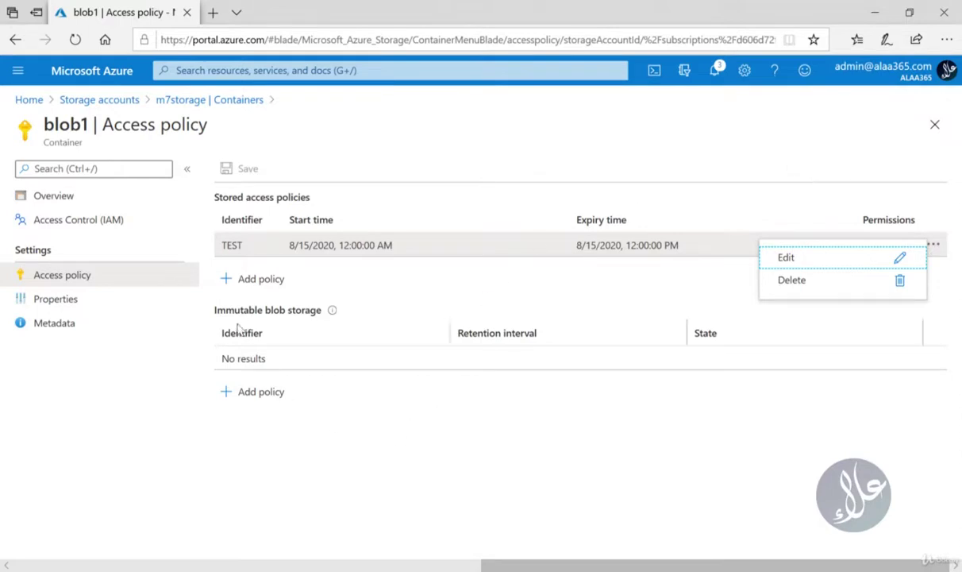
left_click(461, 436)
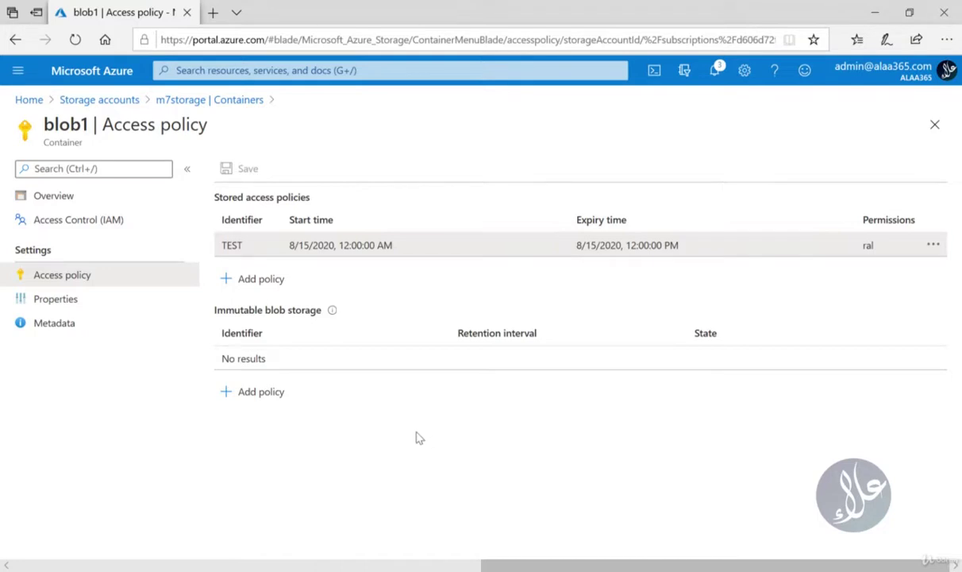
left_click(226, 108)
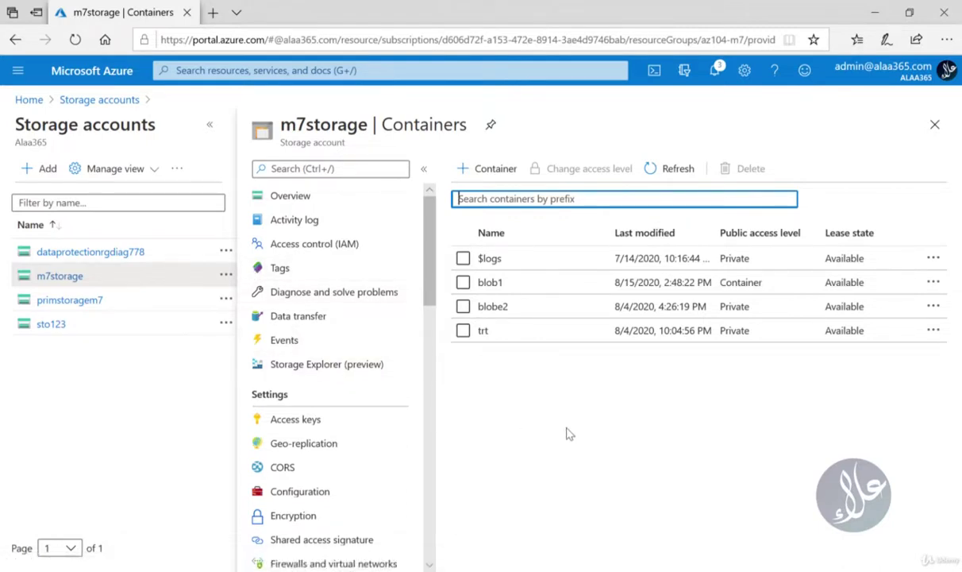
Open the access policy settings of the blobe2 container in the m7storage account.
left_click(288, 199)
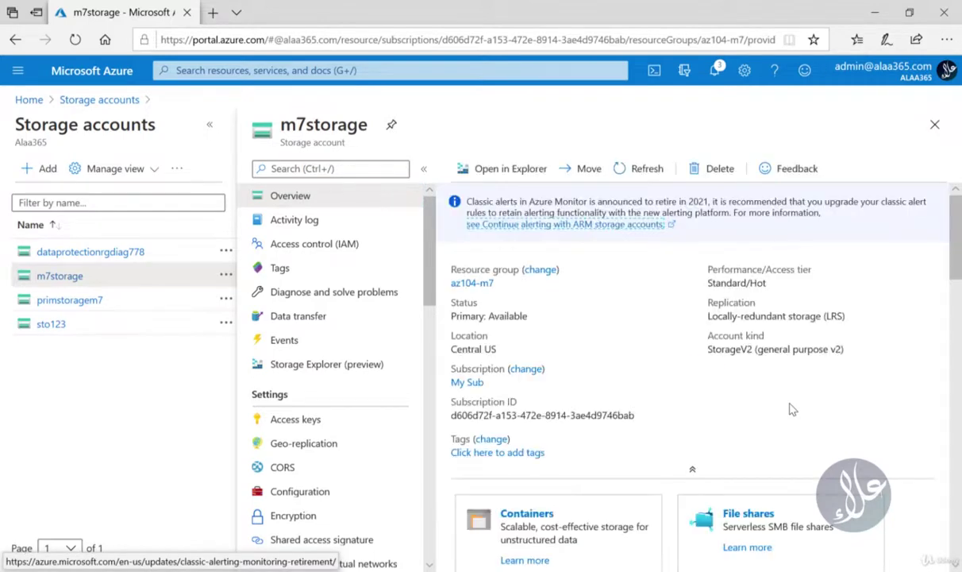
scroll(792, 408, "down", 2)
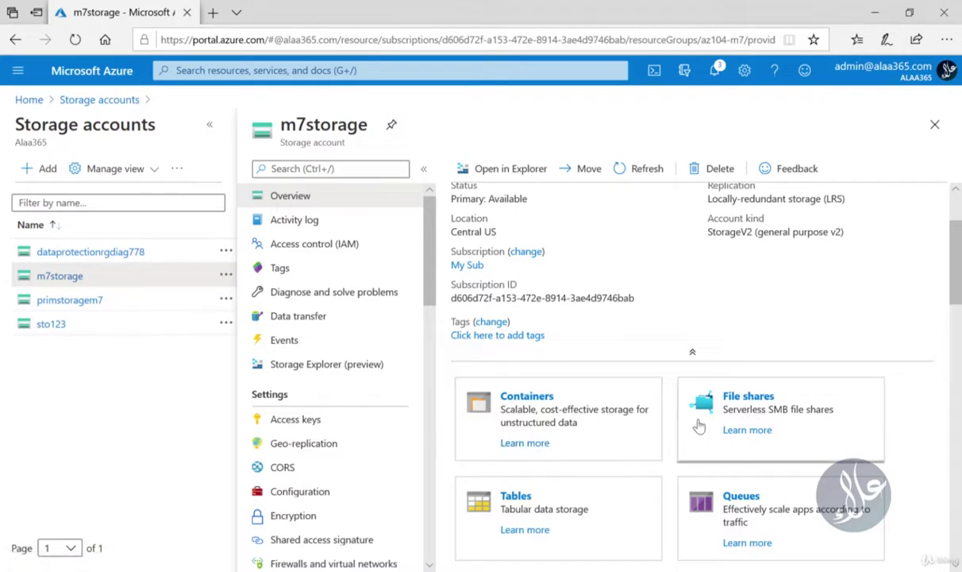
left_click(524, 396)
scroll(730, 327, "down", 3)
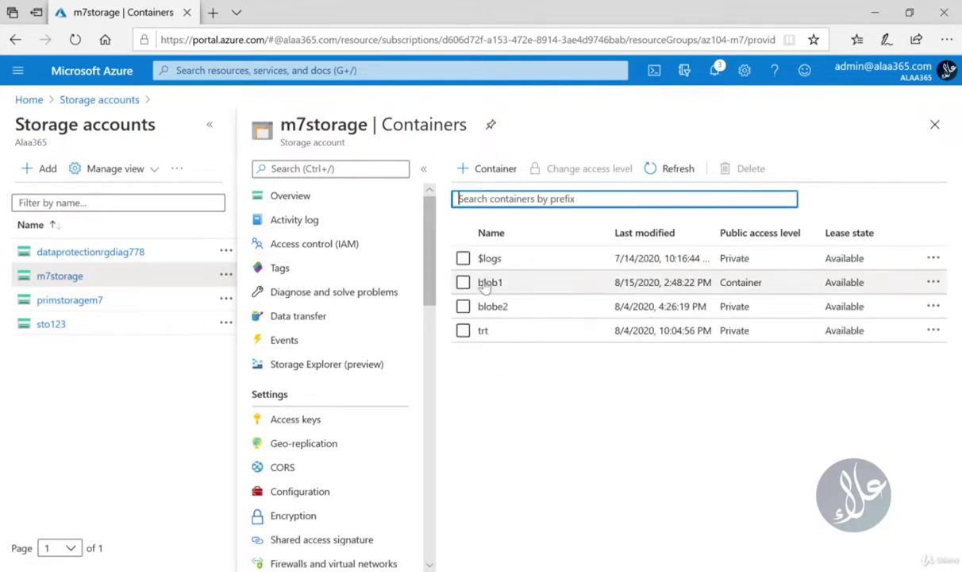
left_click(497, 308)
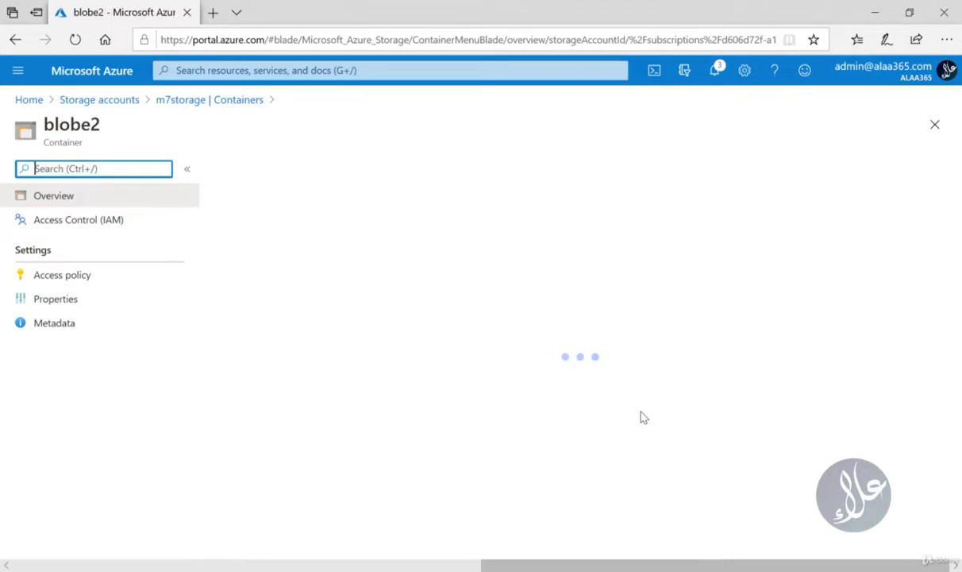
left_click(70, 275)
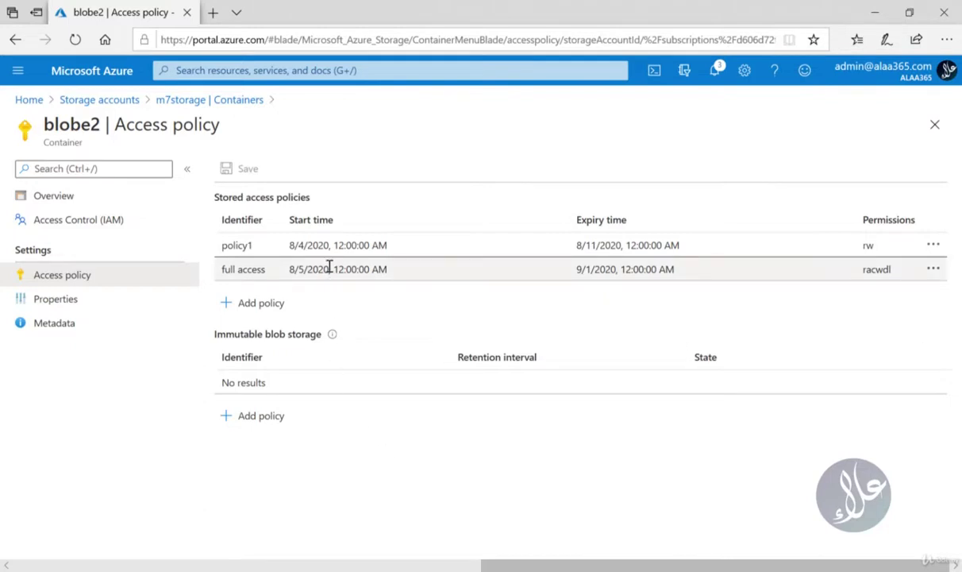
Add a time-based retention policy to blobe2's immutable blob storage, with a 5-day period and additional protected appends allowed.
left_click(270, 421)
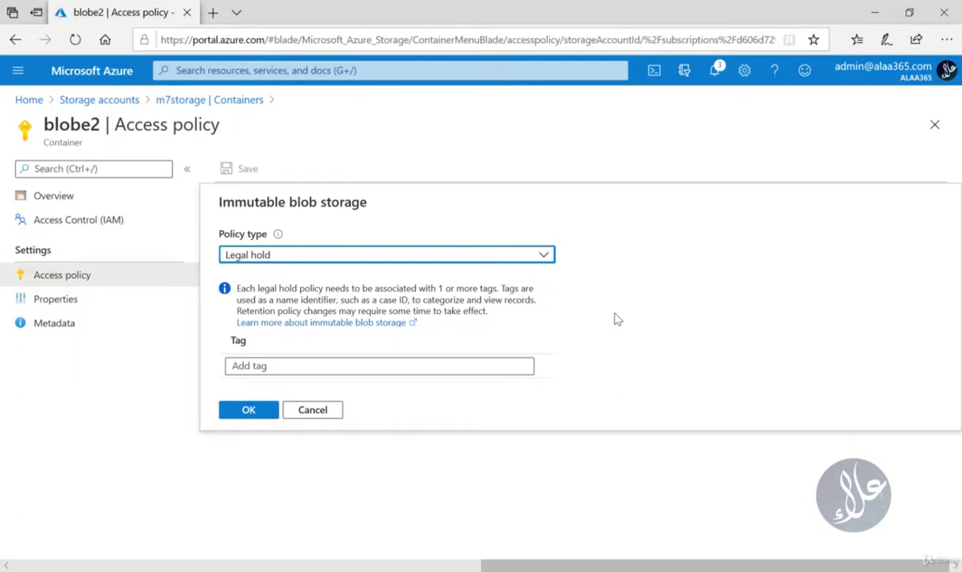
left_click(546, 255)
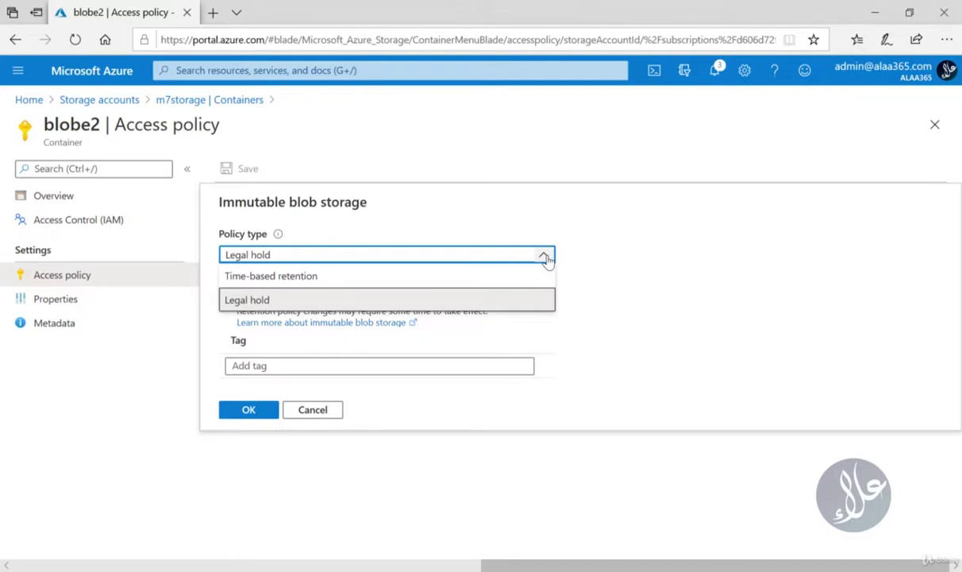
left_click(252, 275)
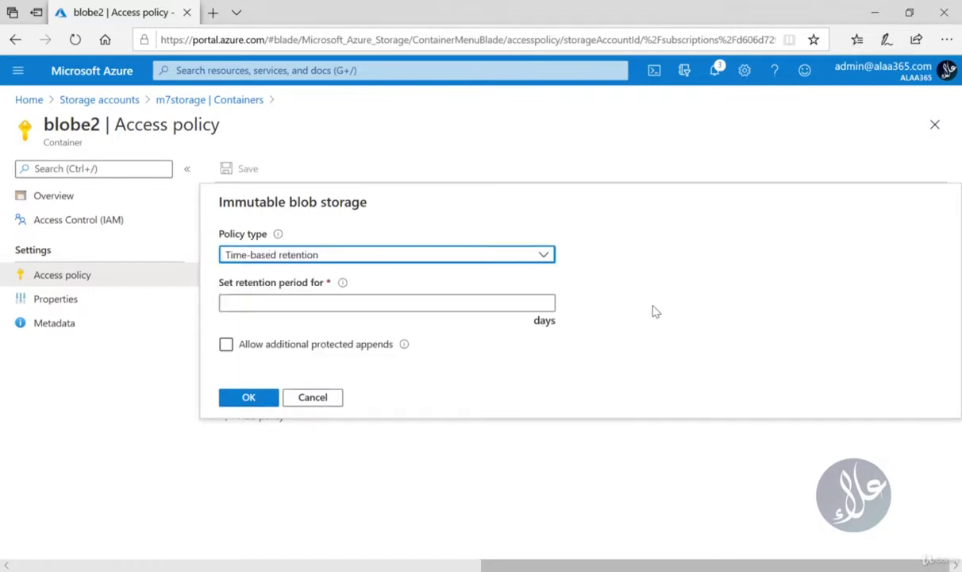
left_click(319, 300)
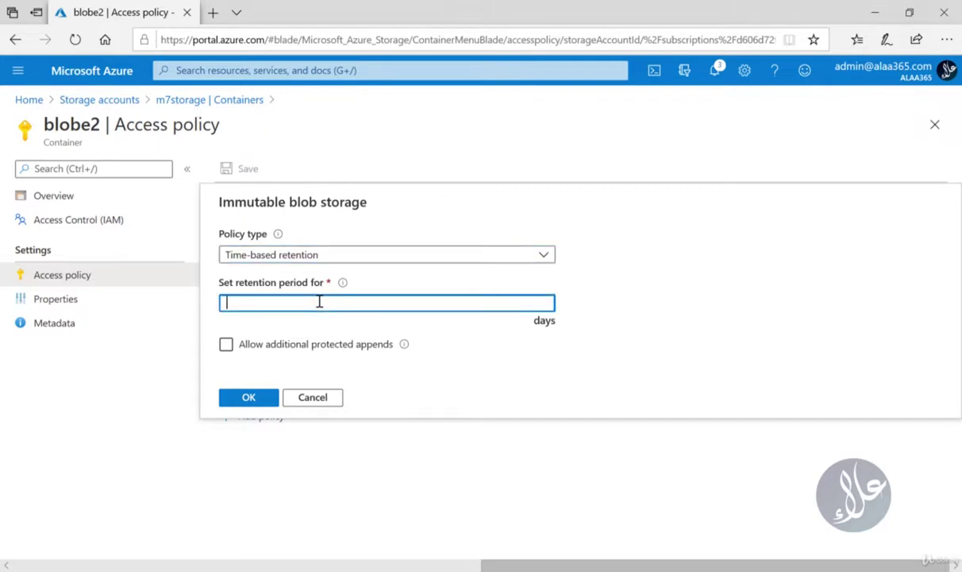
type("5")
left_click(230, 354)
left_click(227, 346)
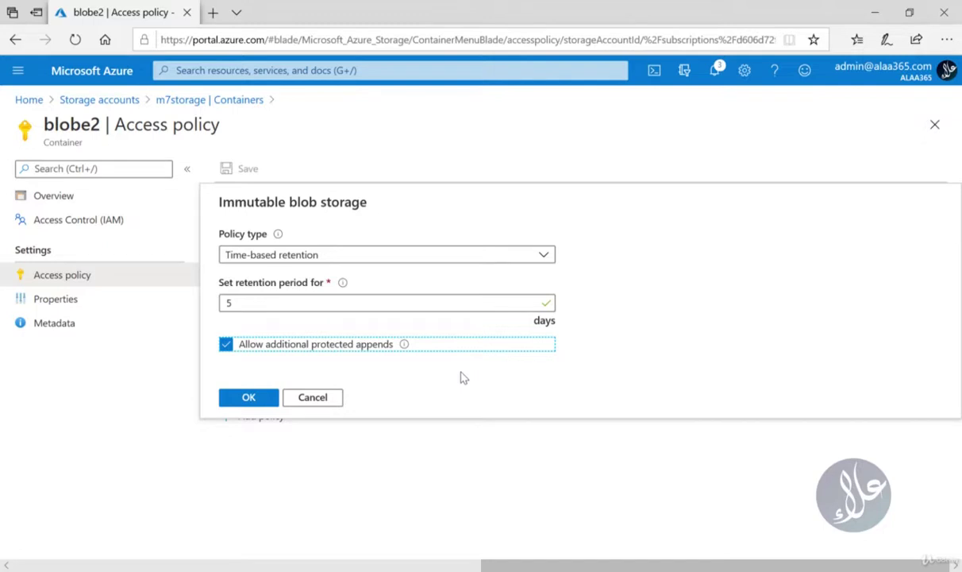
left_click(251, 396)
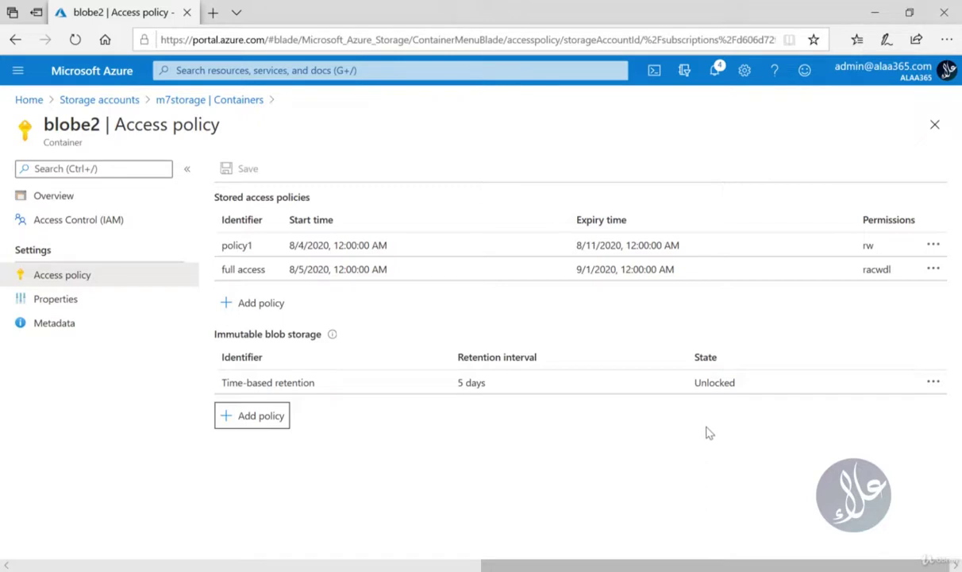
Lock blobe2's time-based retention policy, entering "yes" as the confirmation.
left_click(934, 383)
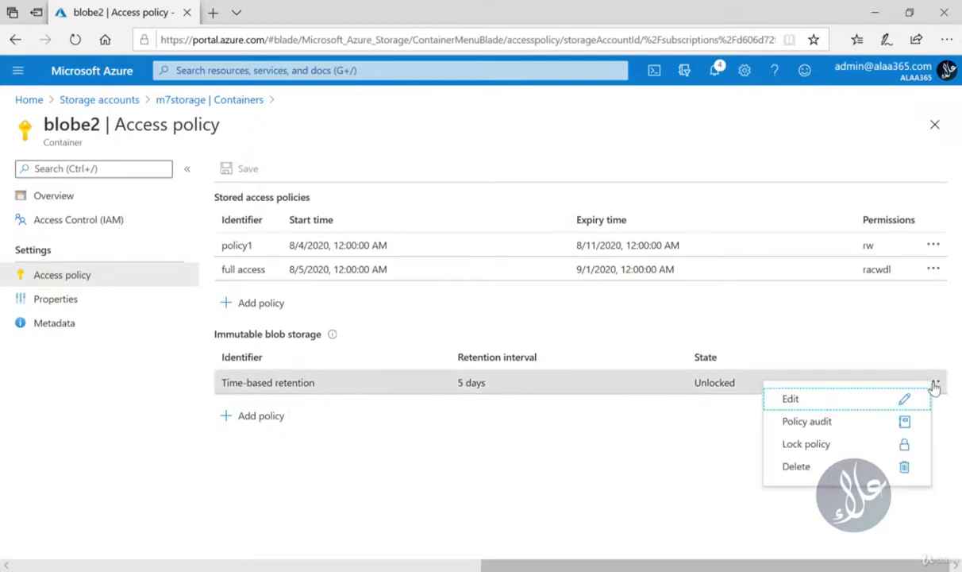
left_click(812, 451)
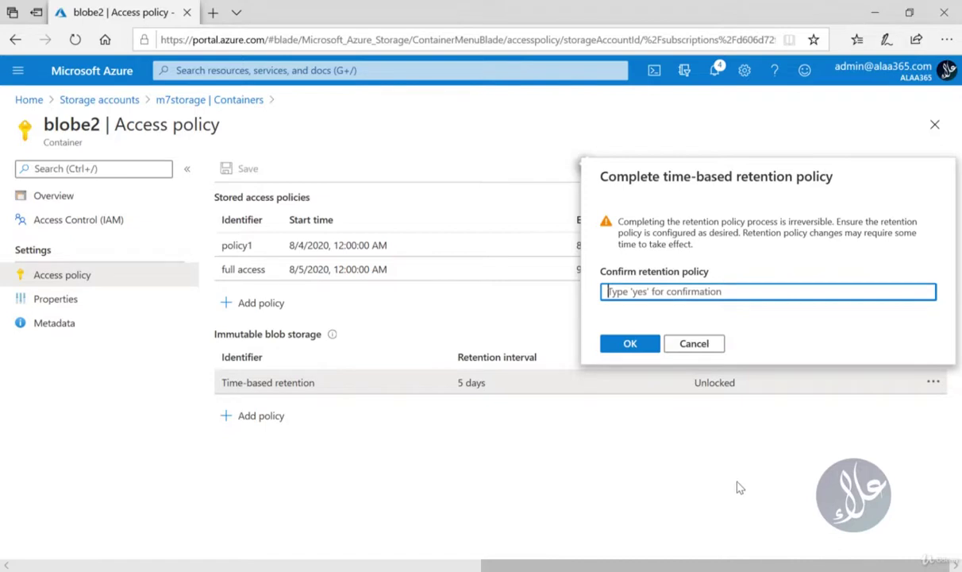
type("YES")
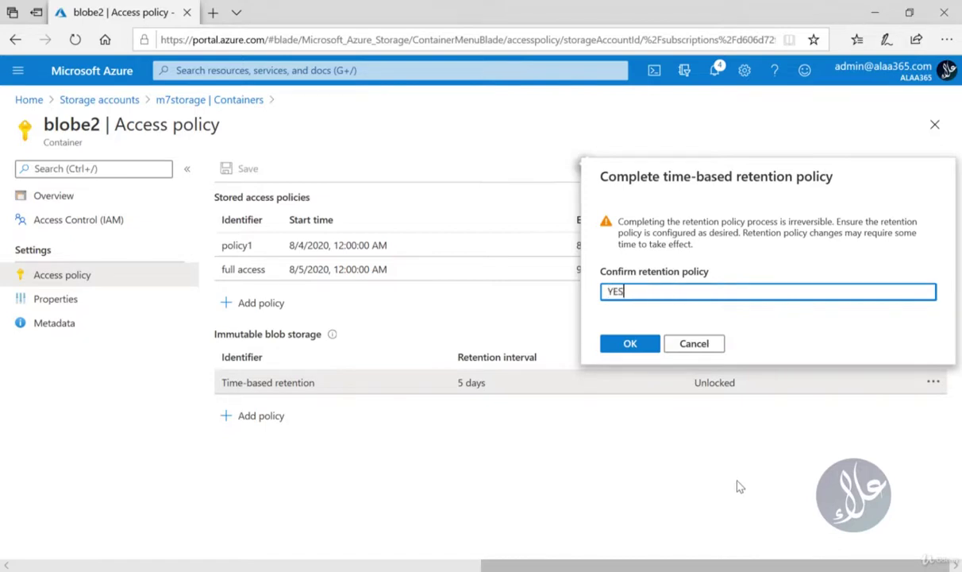
left_click_drag(624, 274, 595, 275)
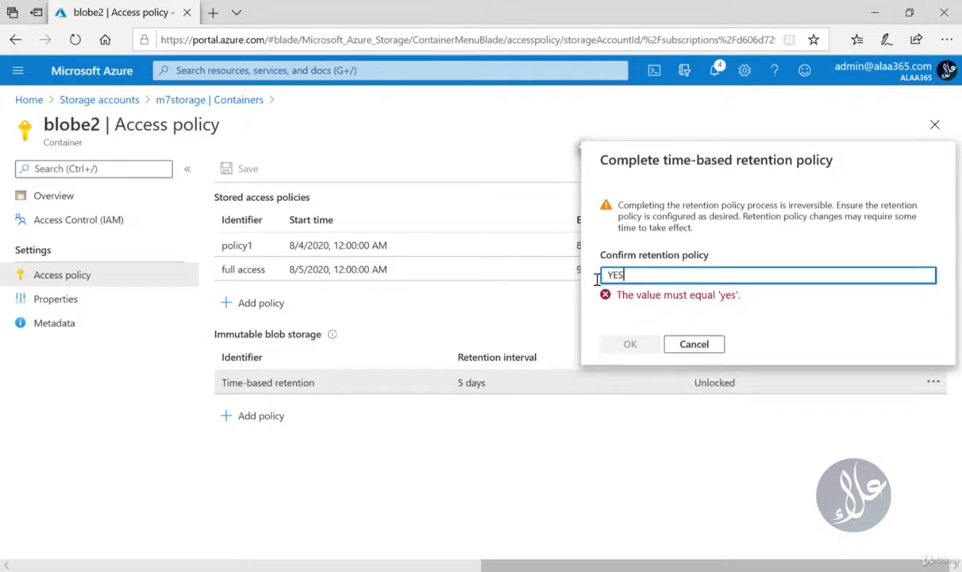
key("BackSpace")
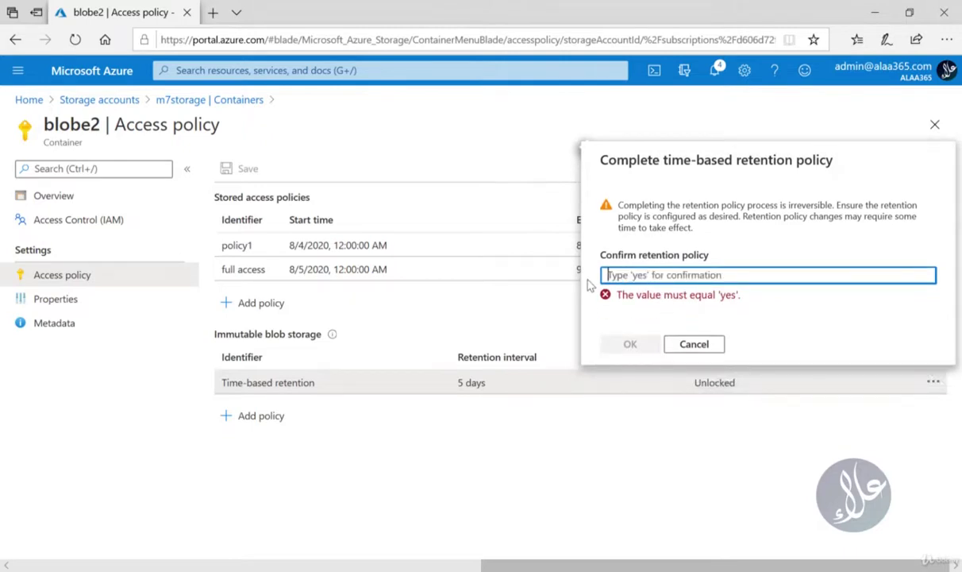
type("yes")
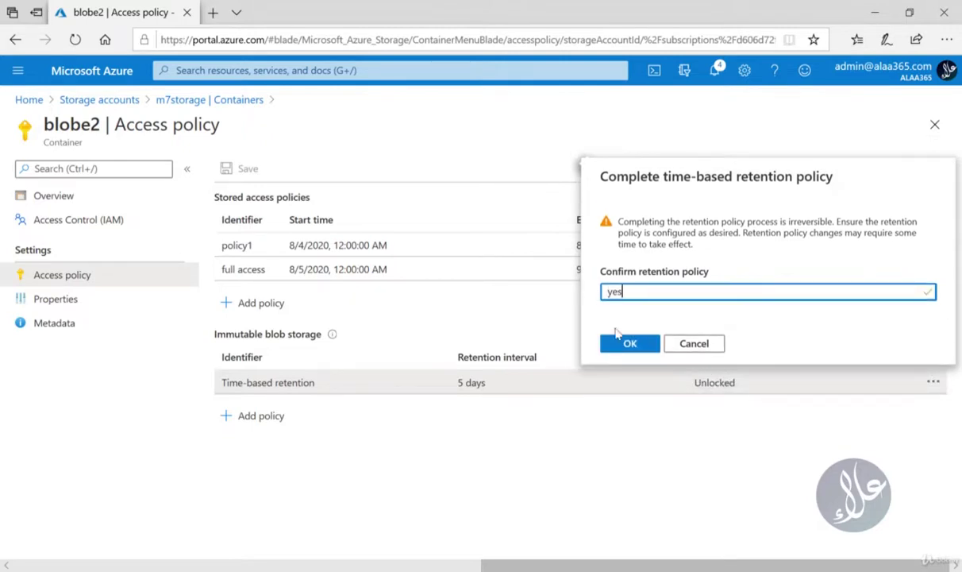
left_click(626, 341)
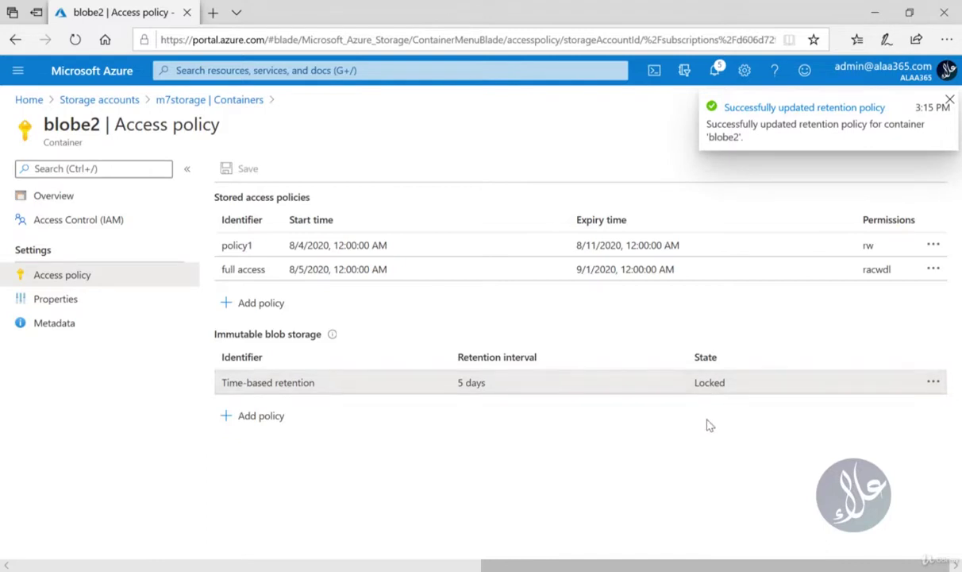
Try to update the locked time-based retention policy's period to 4 days.
left_click(934, 383)
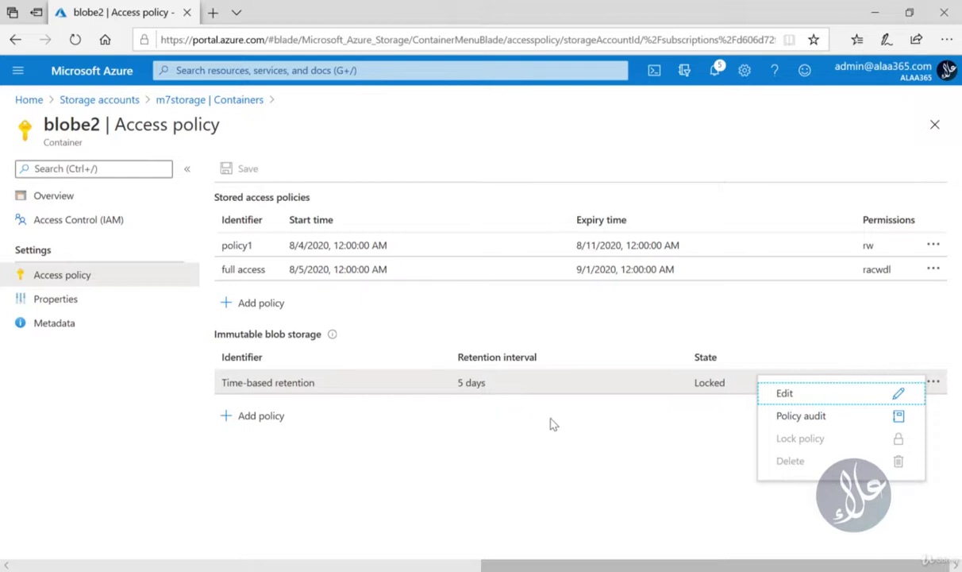
left_click(784, 393)
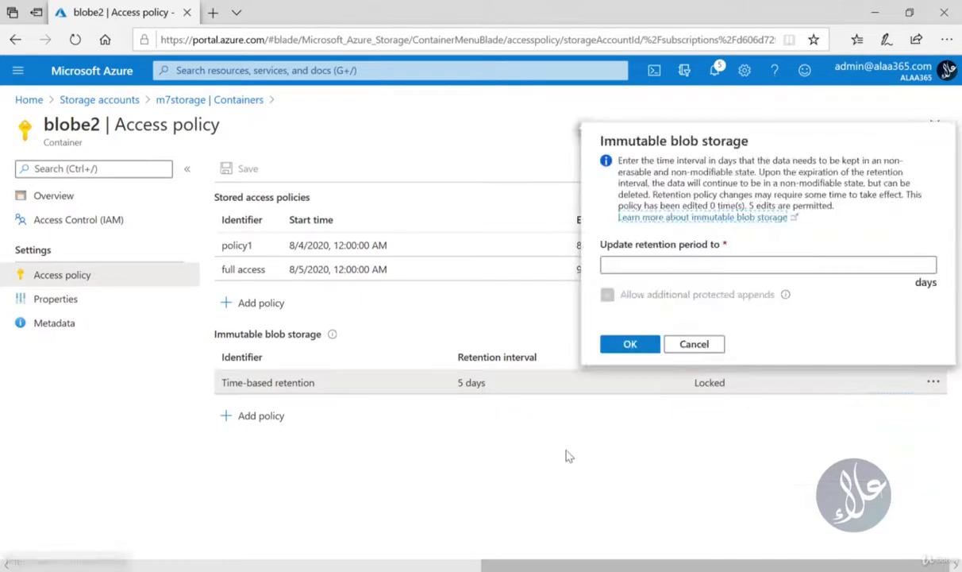
left_click(641, 266)
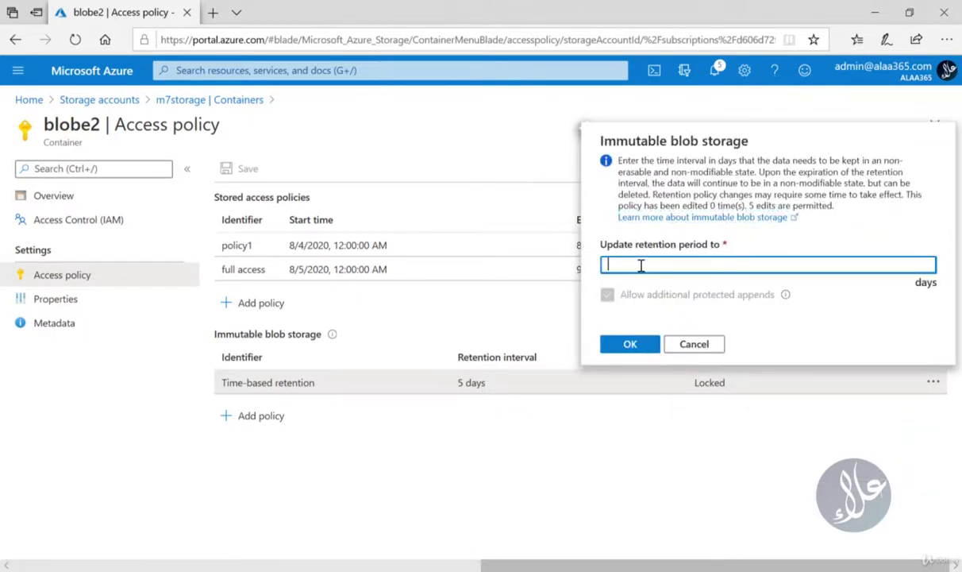
type("4")
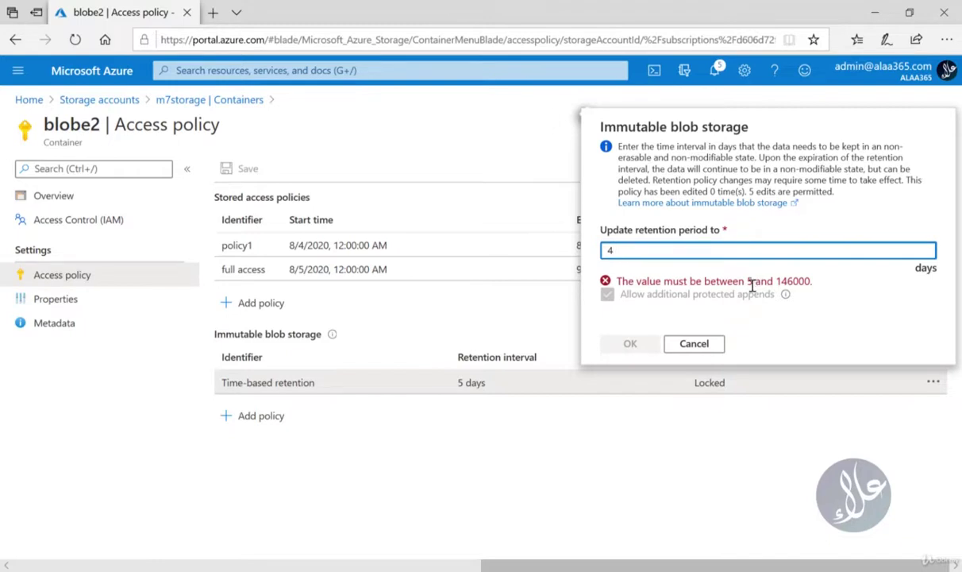
left_click(714, 346)
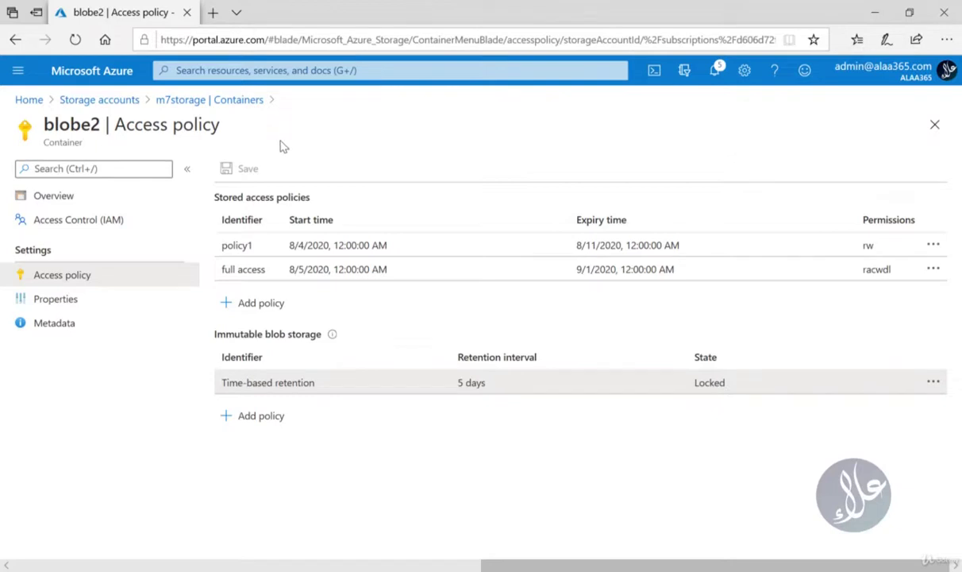
Try to delete the blobe2 container from m7storage without overriding Azure Policy and RBAC role settings.
left_click(225, 100)
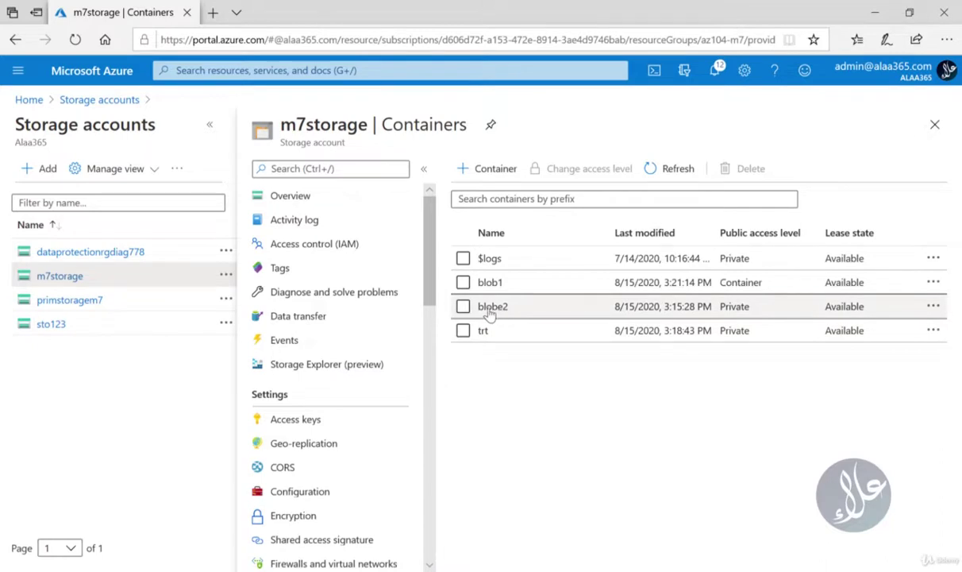
left_click(933, 306)
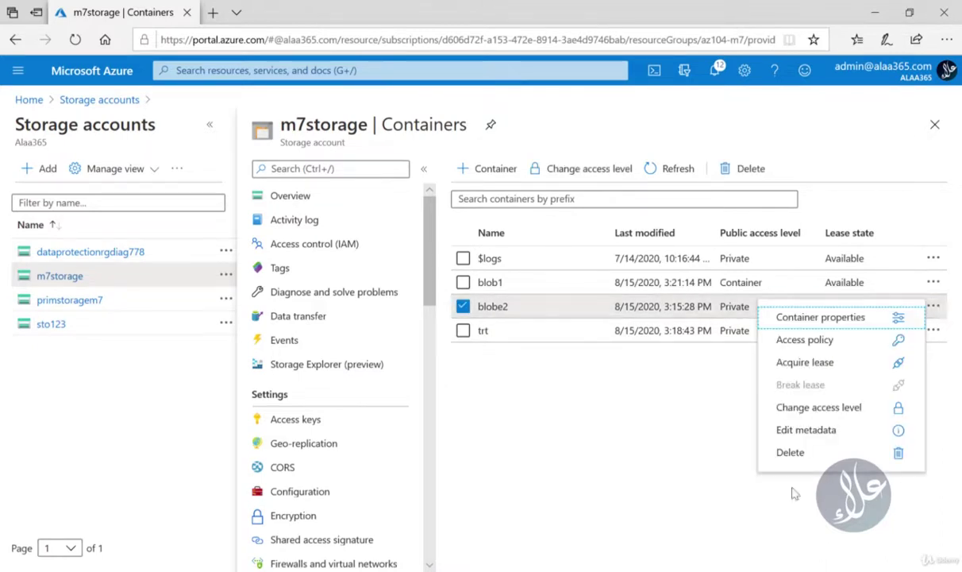
left_click(790, 451)
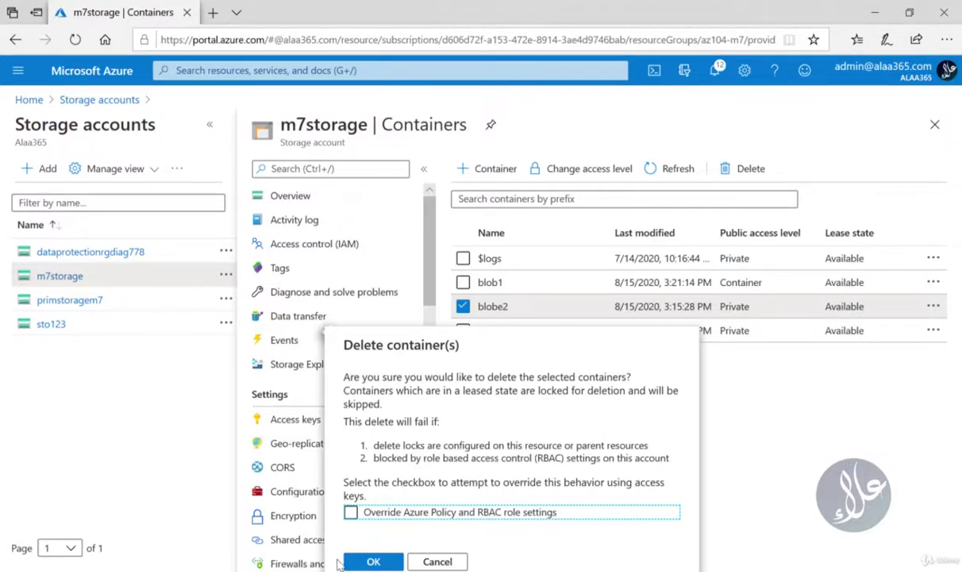
left_click(372, 561)
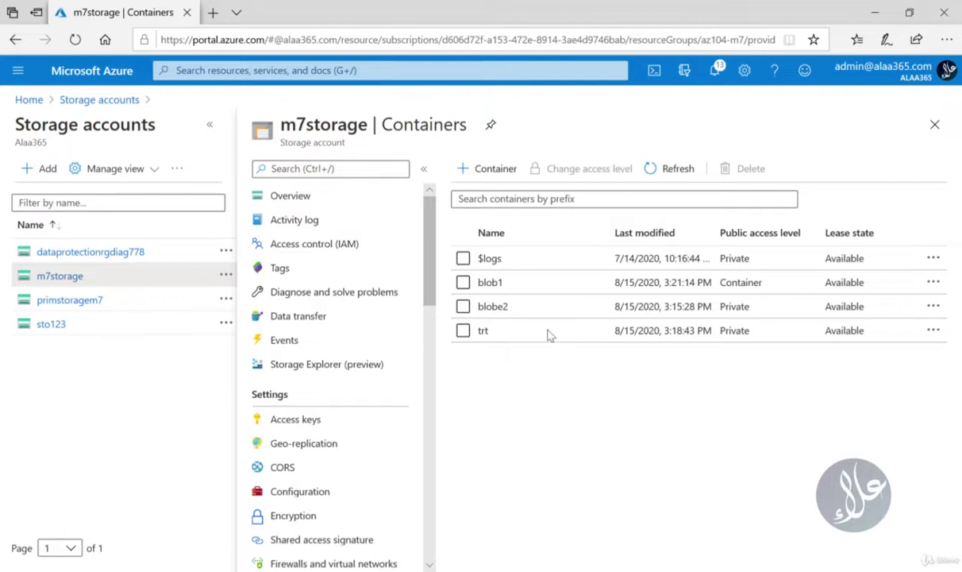
Upload 353133.jpg from the Downloads folder to the blobe2 container without overwriting existing files.
left_click(492, 306)
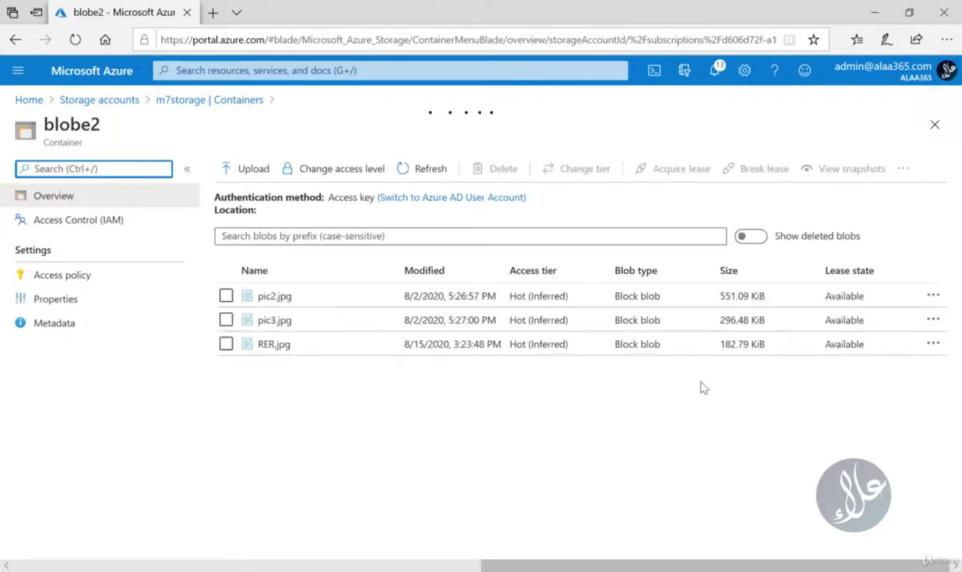
left_click(253, 169)
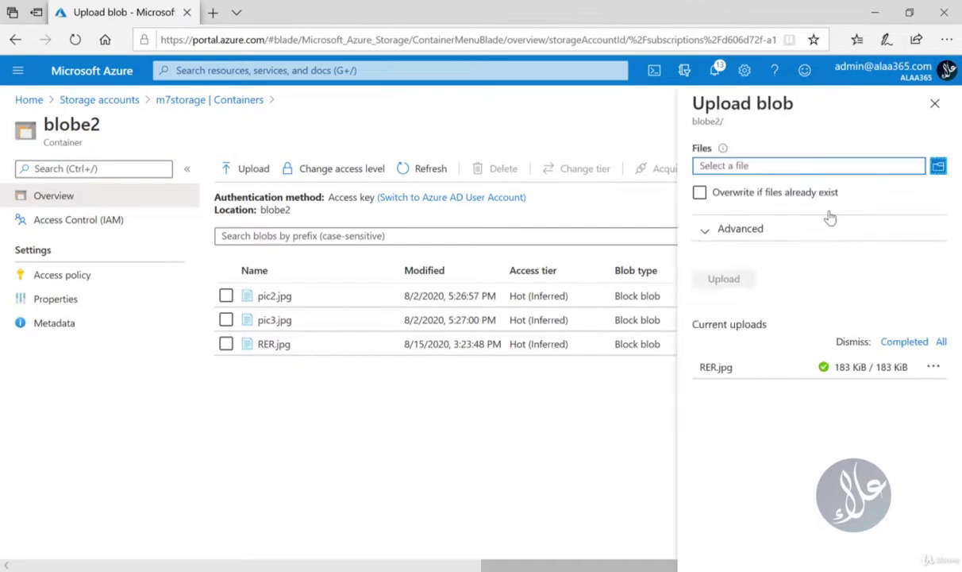
left_click(939, 168)
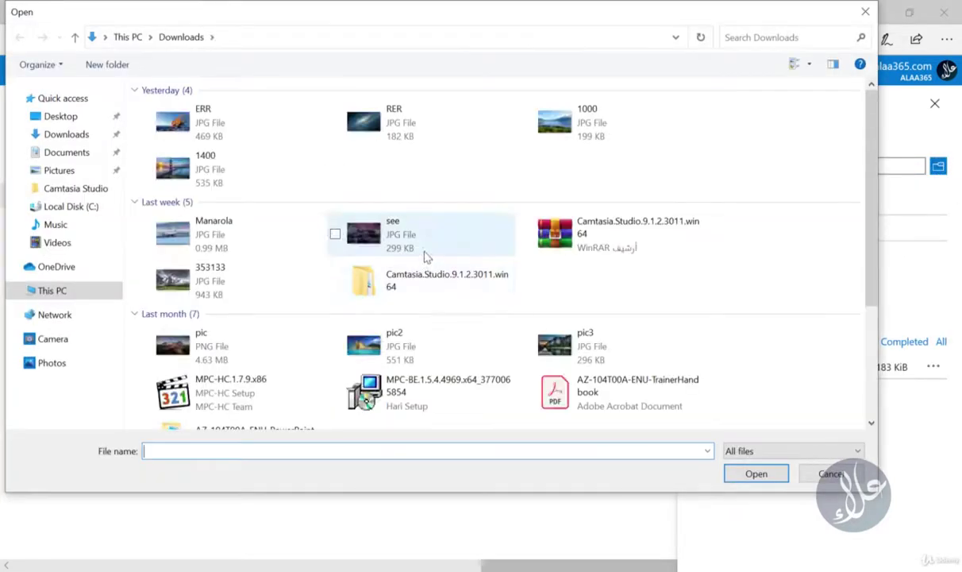
left_click(425, 254)
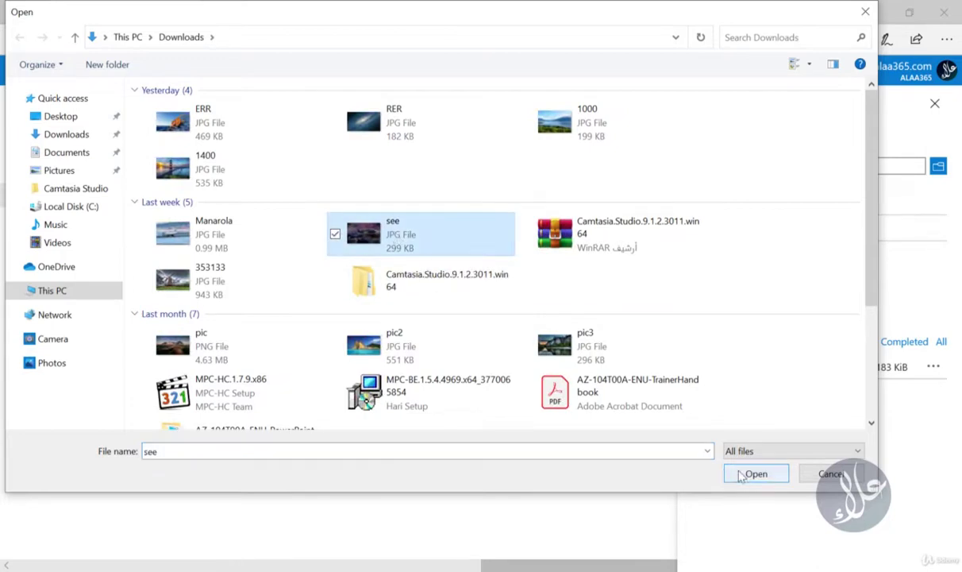
left_click(238, 280)
left_click(756, 474)
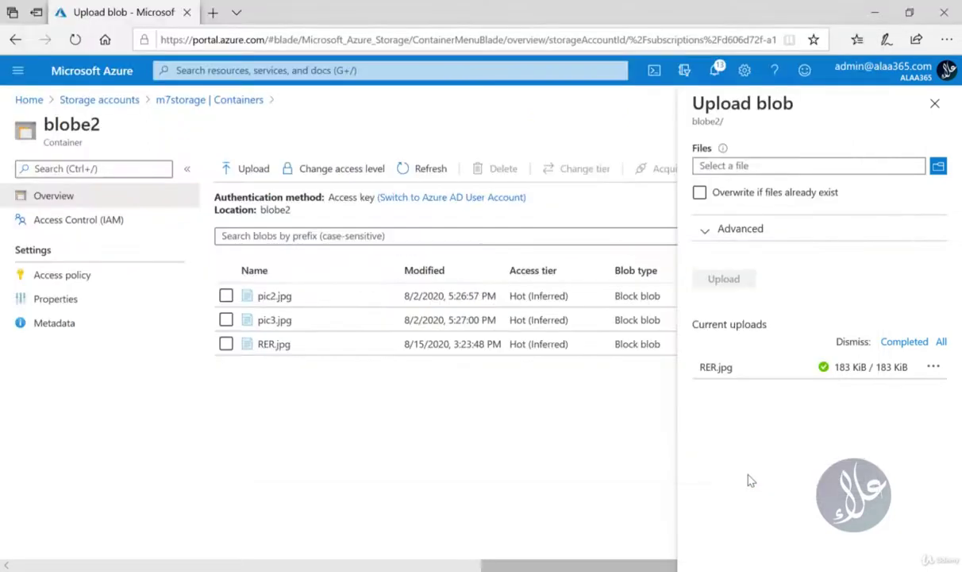
left_click(731, 281)
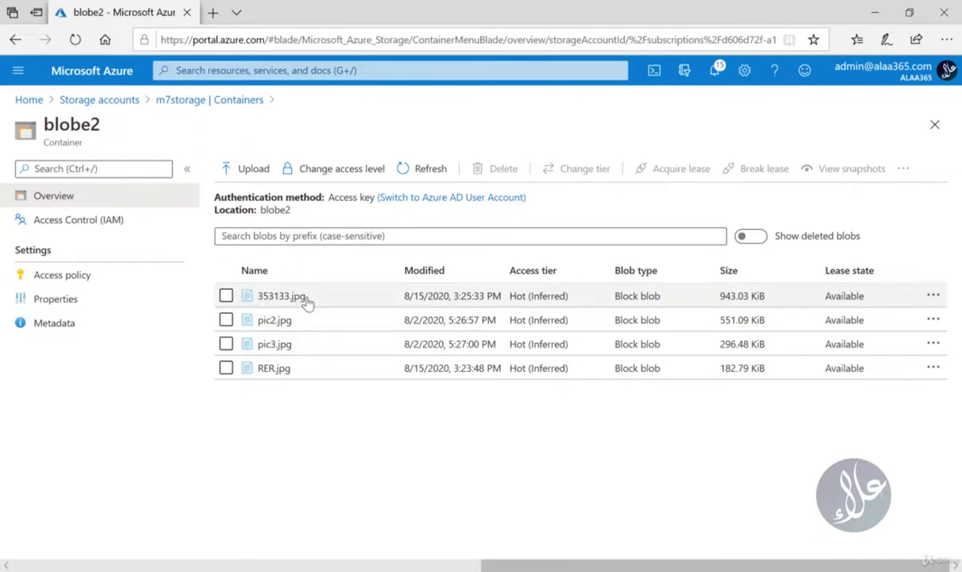
Try to delete the newly uploaded 353133.jpg blob from the blobe2 container.
left_click(934, 296)
left_click(794, 437)
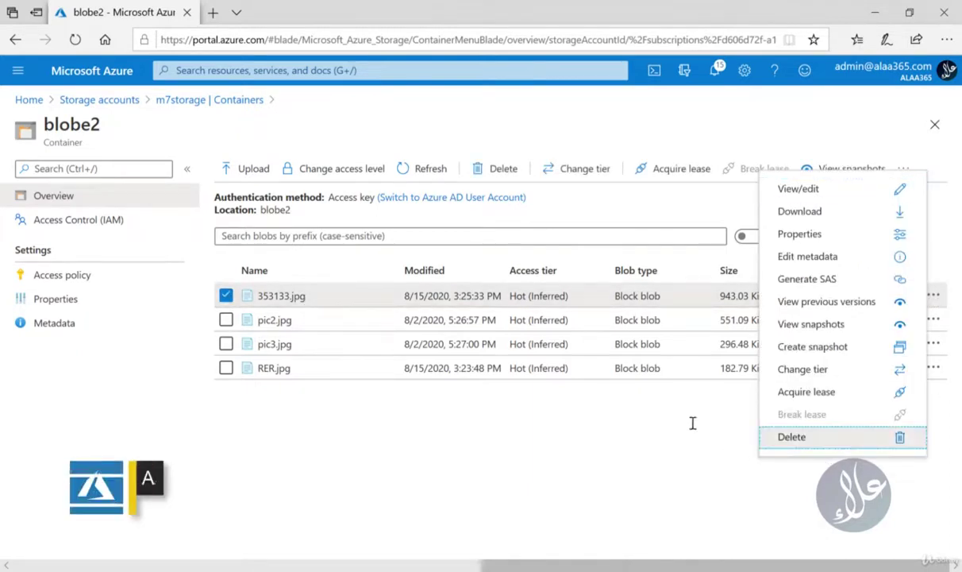
left_click(630, 516)
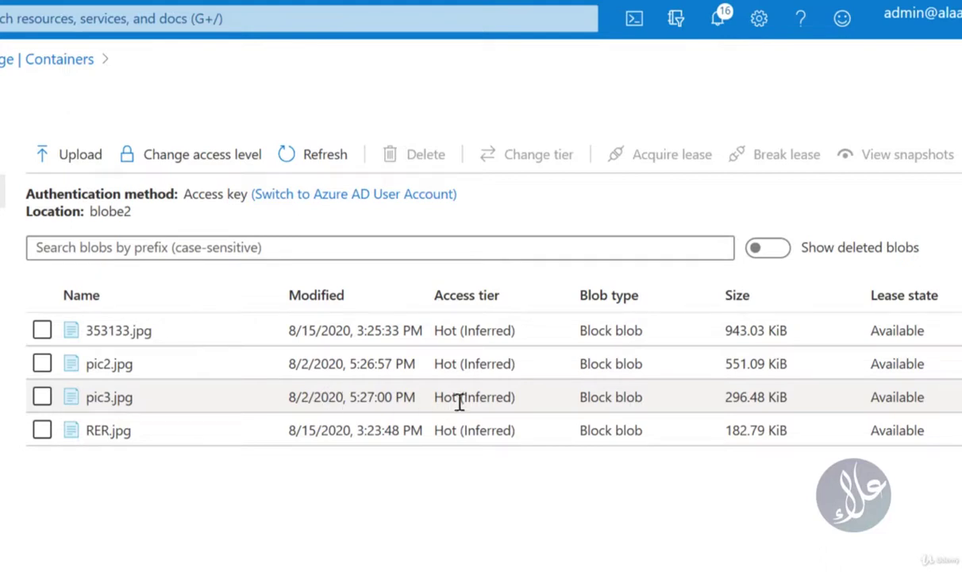
Delete the older pic3.jpg blob from blobe2 without its snapshots, and return to m7storage's container list.
right_click(952, 397)
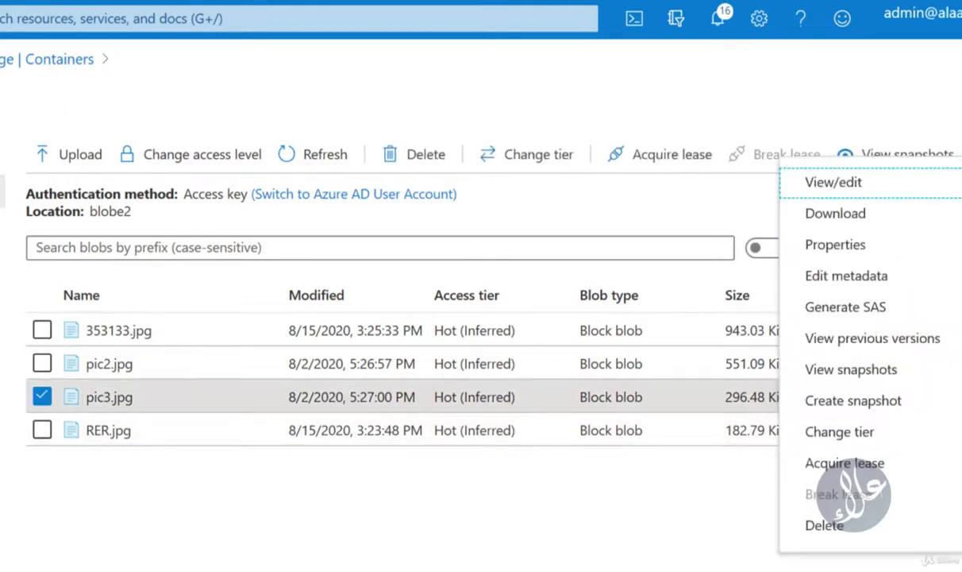
left_click(949, 526)
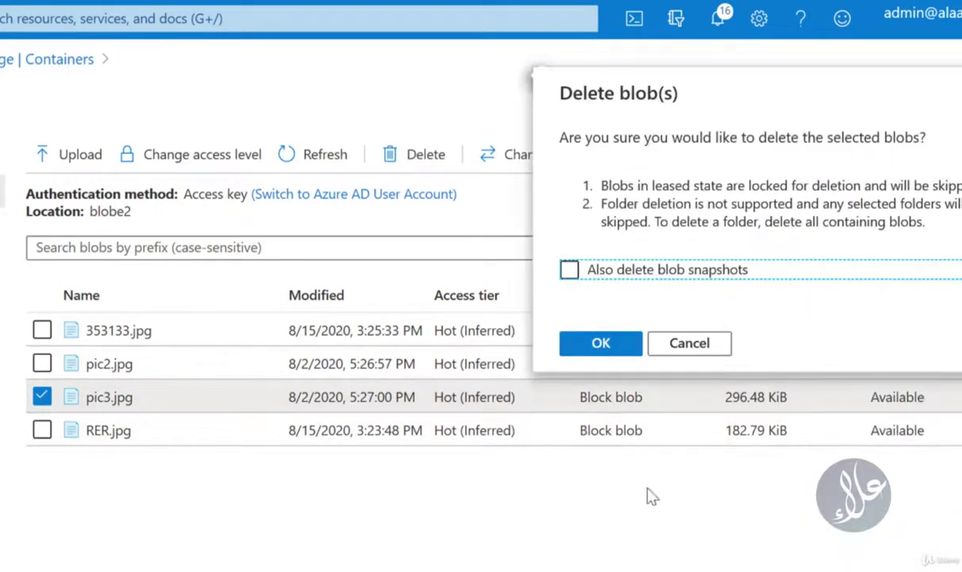
left_click(601, 343)
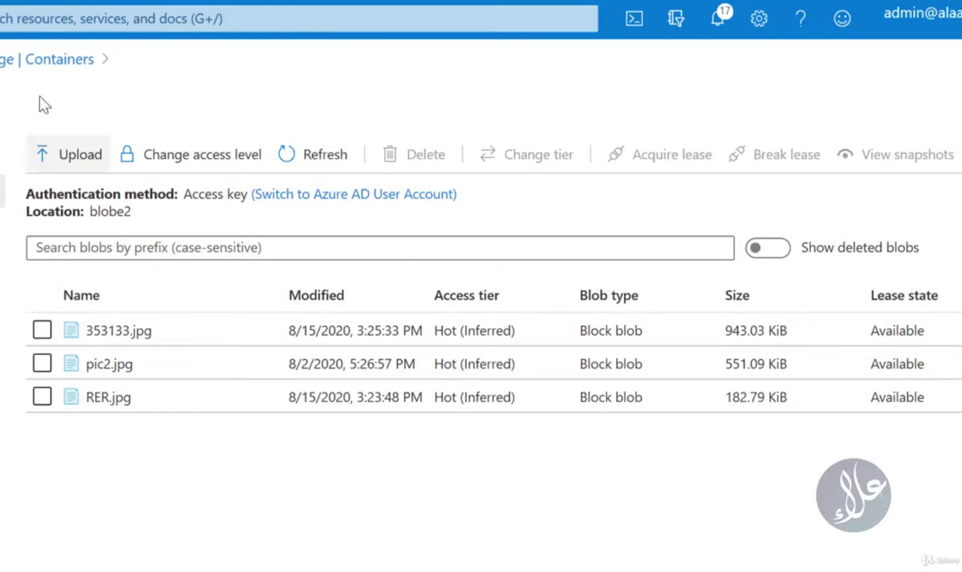
left_click(47, 63)
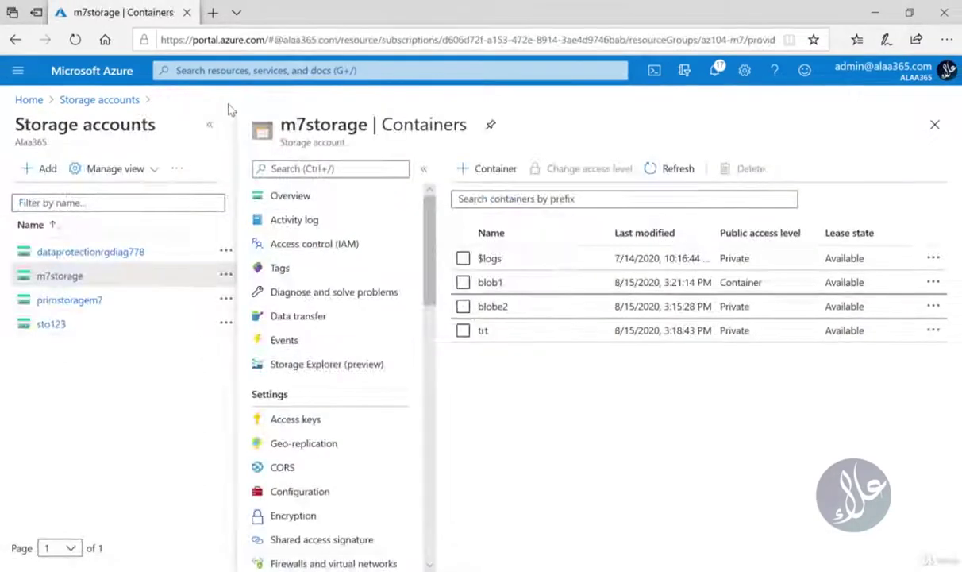